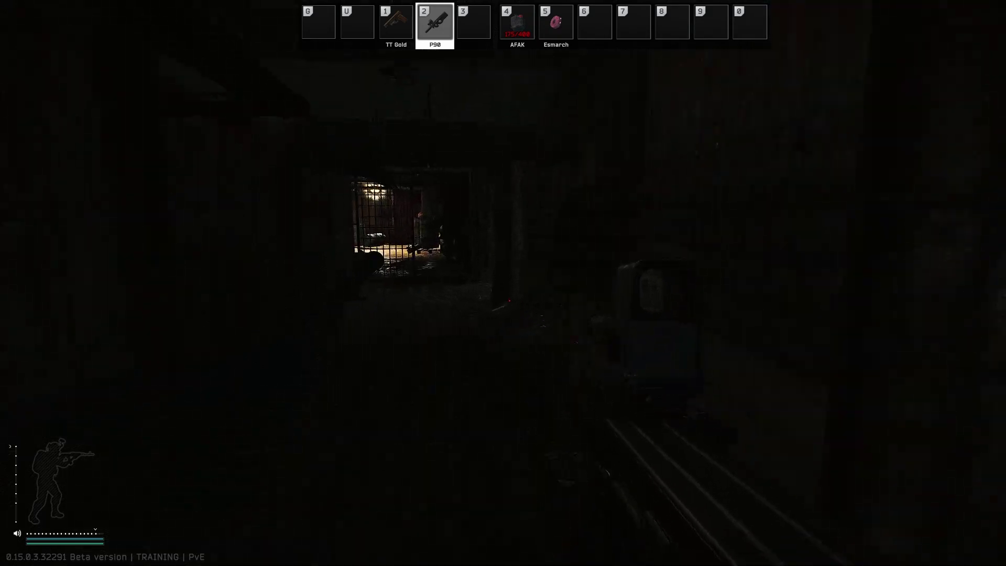
# Walk through the dark corridor and up the stairs, past the lit doorway into the ruined hall.
pyautogui.press('w')
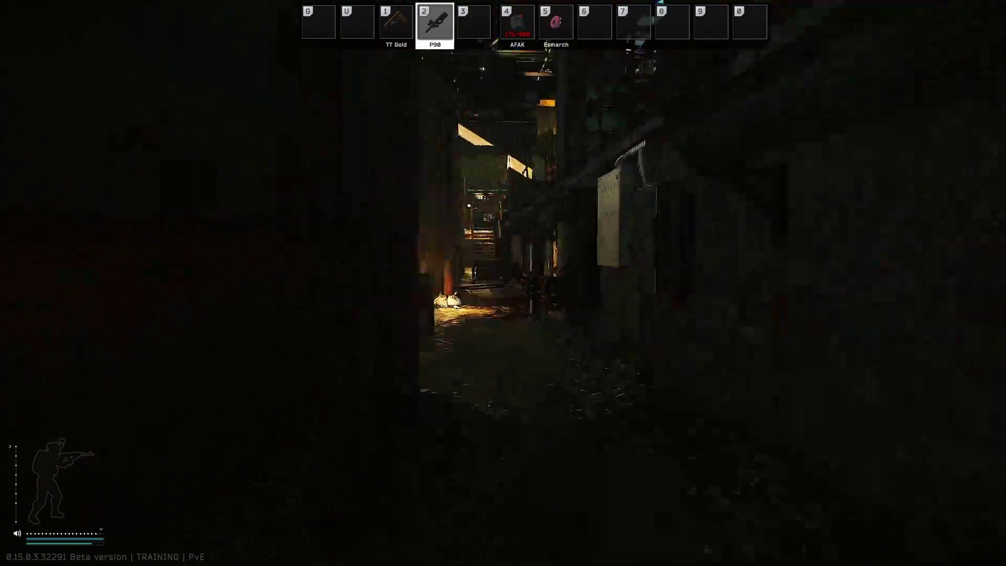
pyautogui.press('w')
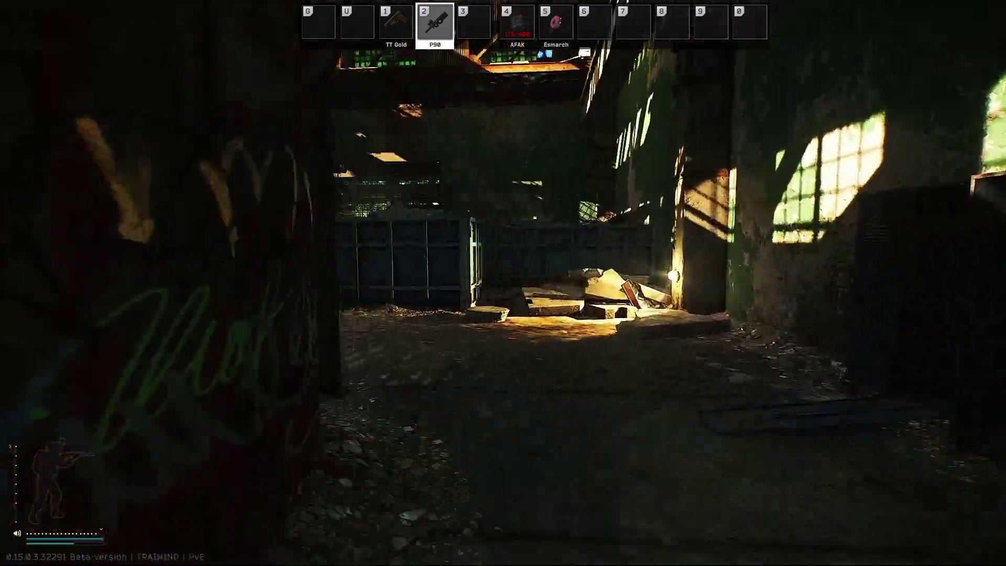
pyautogui.press('w')
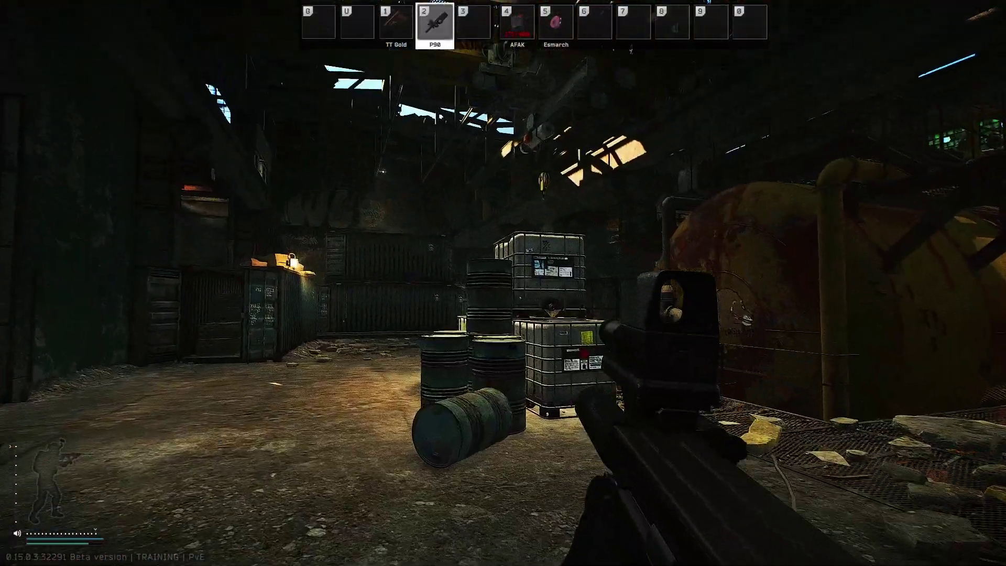
# Aim to scan the container warehouse, then cross it past the brick wall to the stairway door.
pyautogui.rightClick(503, 283)
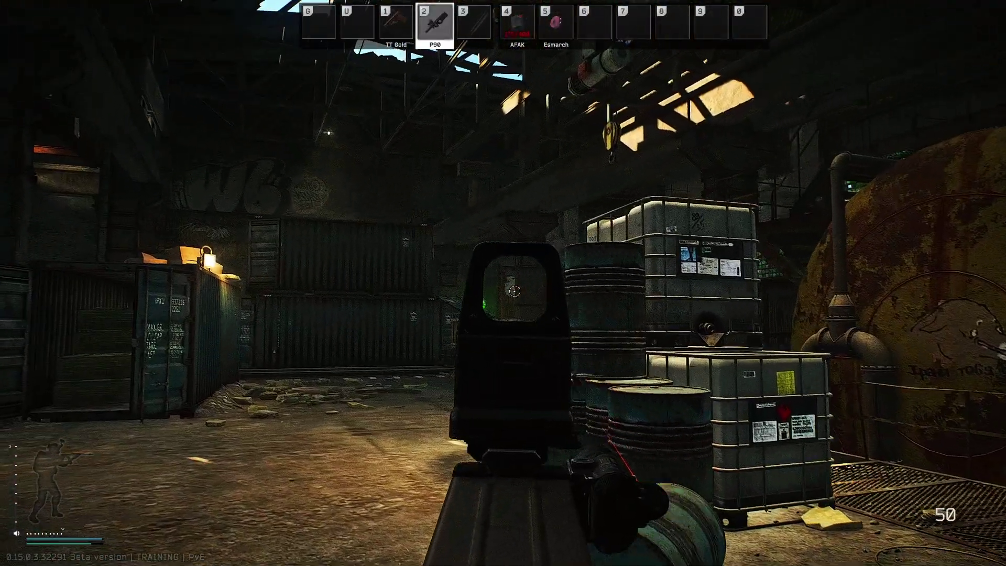
pyautogui.press('w')
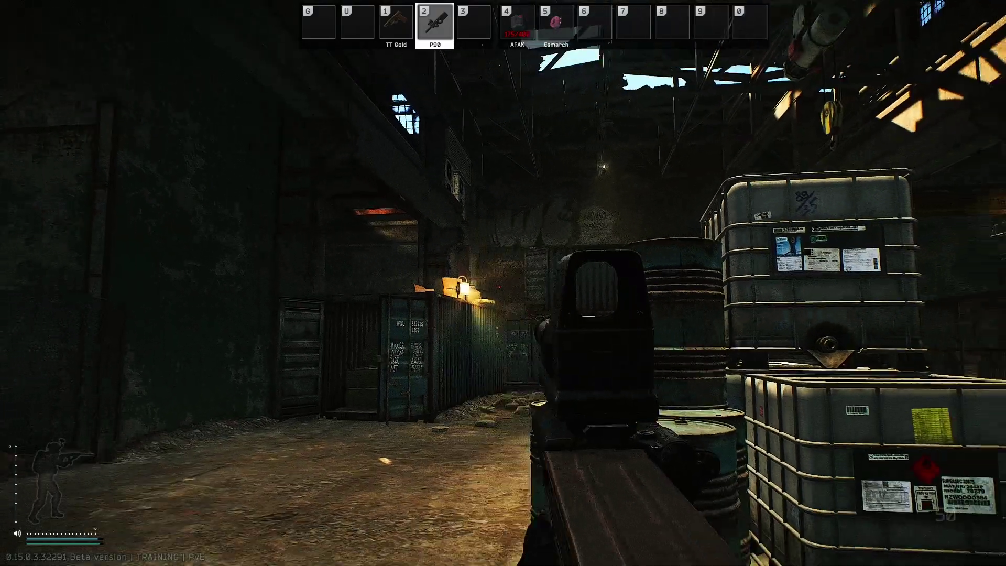
pyautogui.press('w')
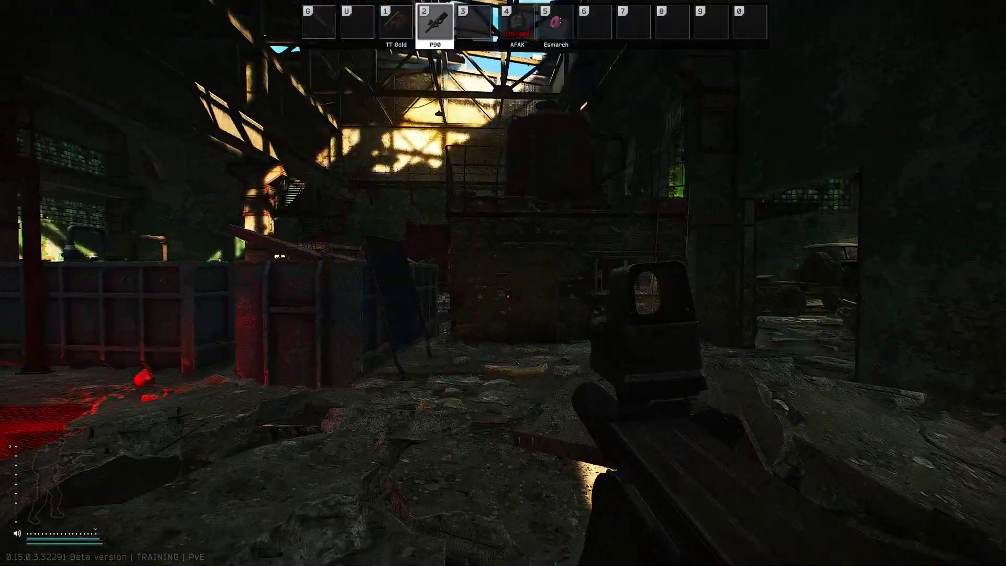
pyautogui.press('w')
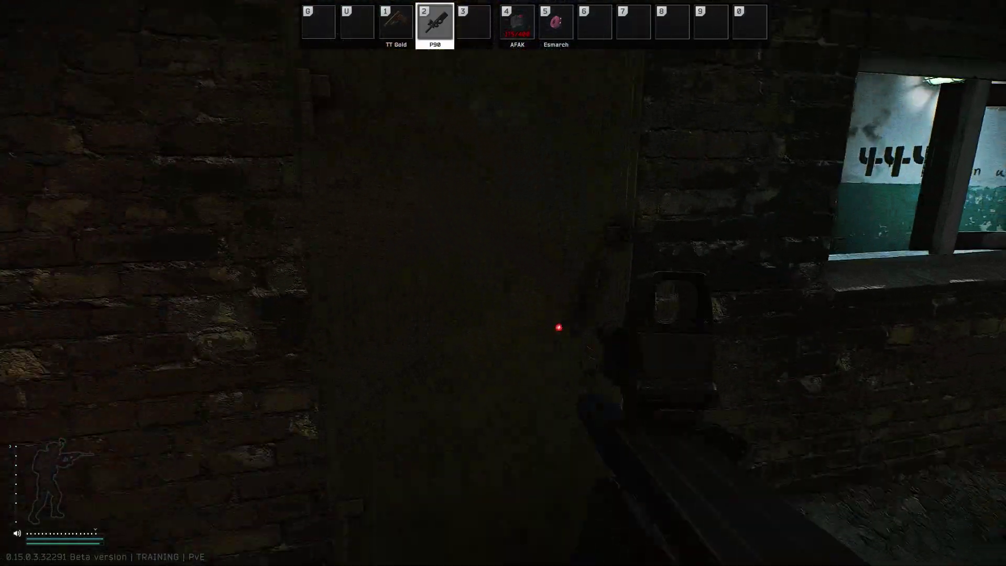
pyautogui.press('w')
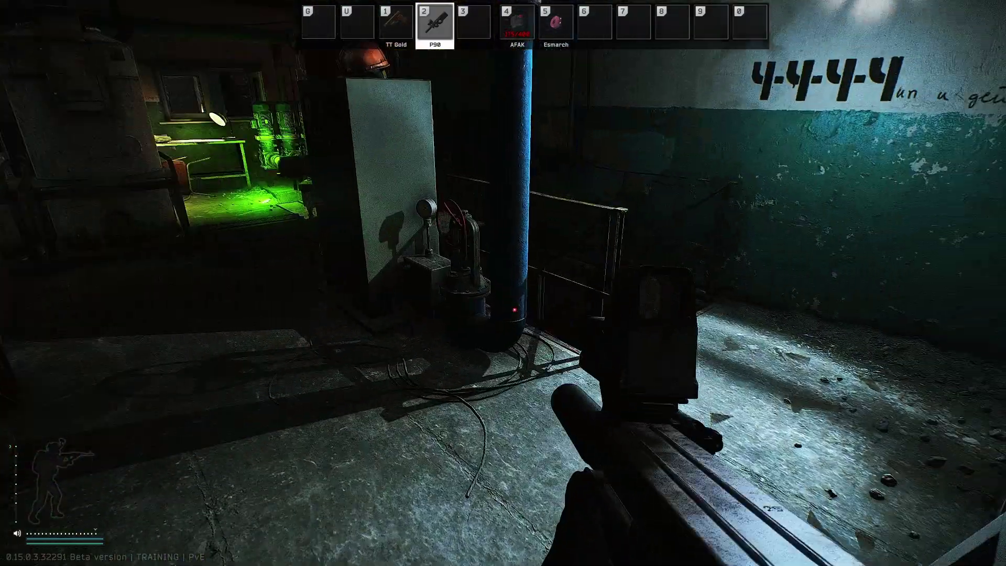
# Descend into the red-lit basement, circle the heater machines by the pipes, and head for the red-lit corridor.
pyautogui.press('w')
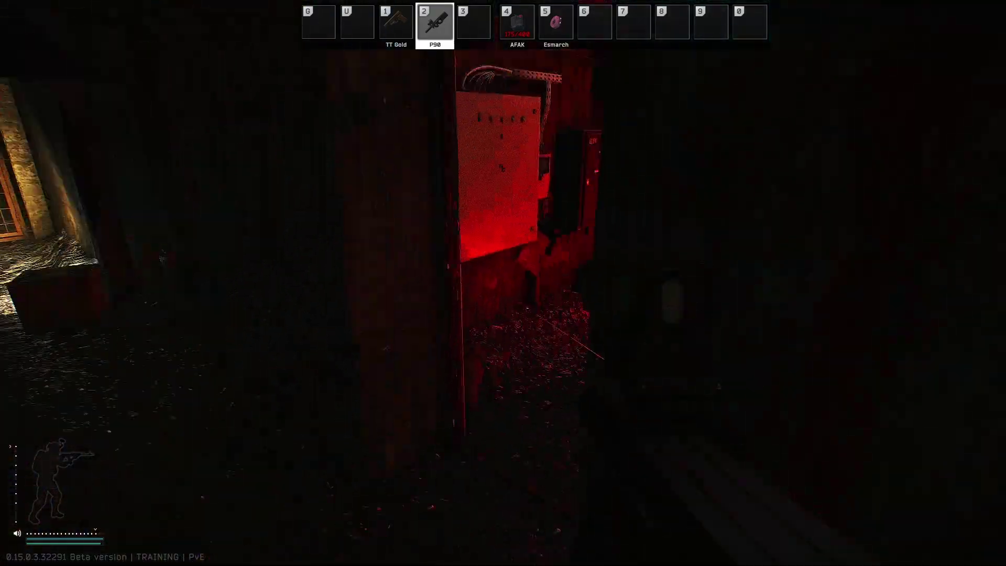
pyautogui.press('w')
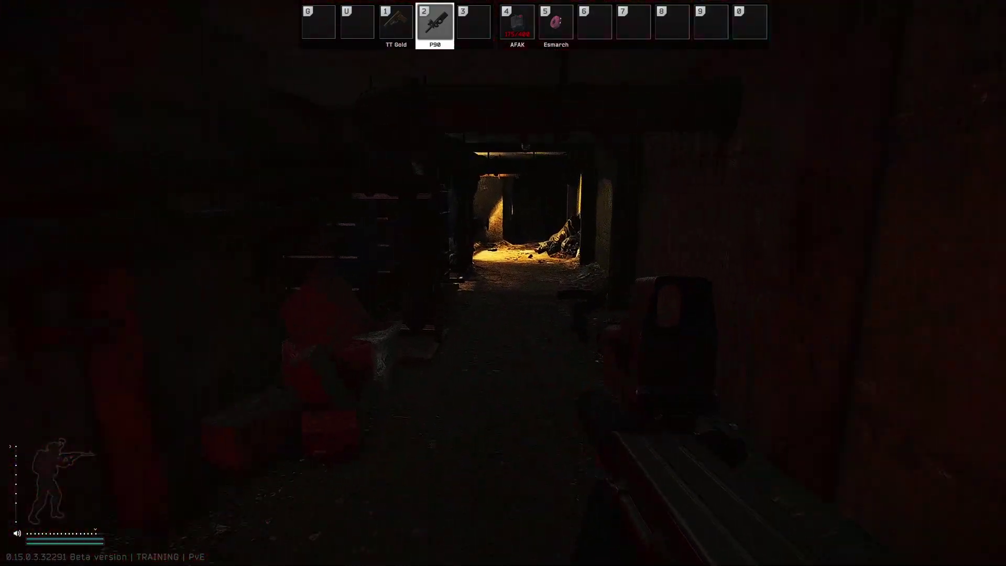
pyautogui.press('w')
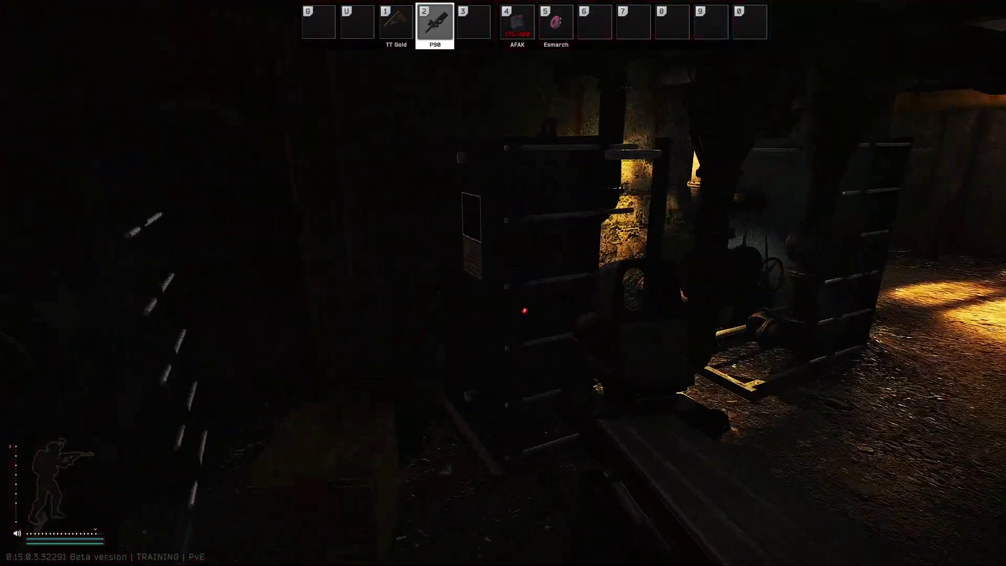
pyautogui.press('w')
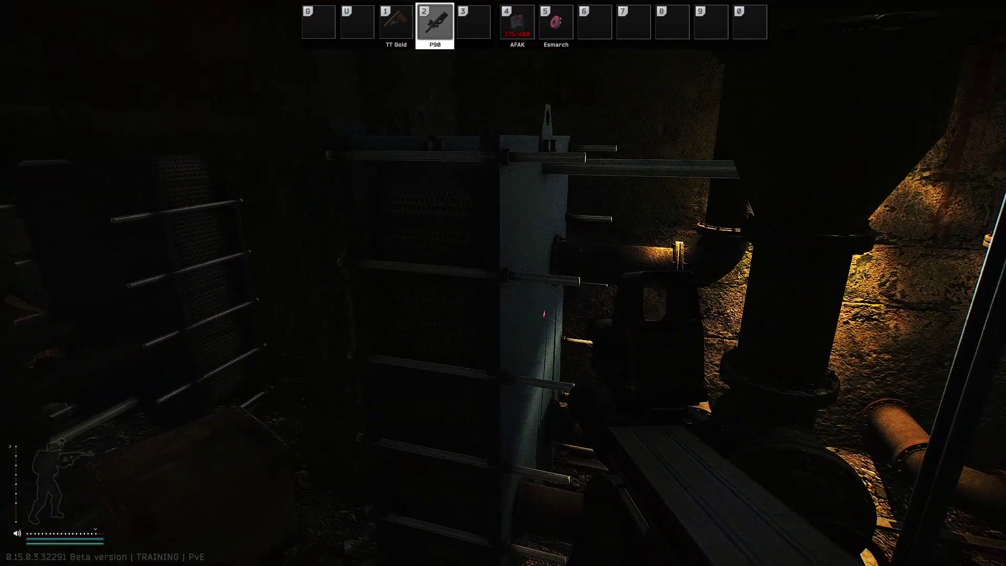
pyautogui.press('w')
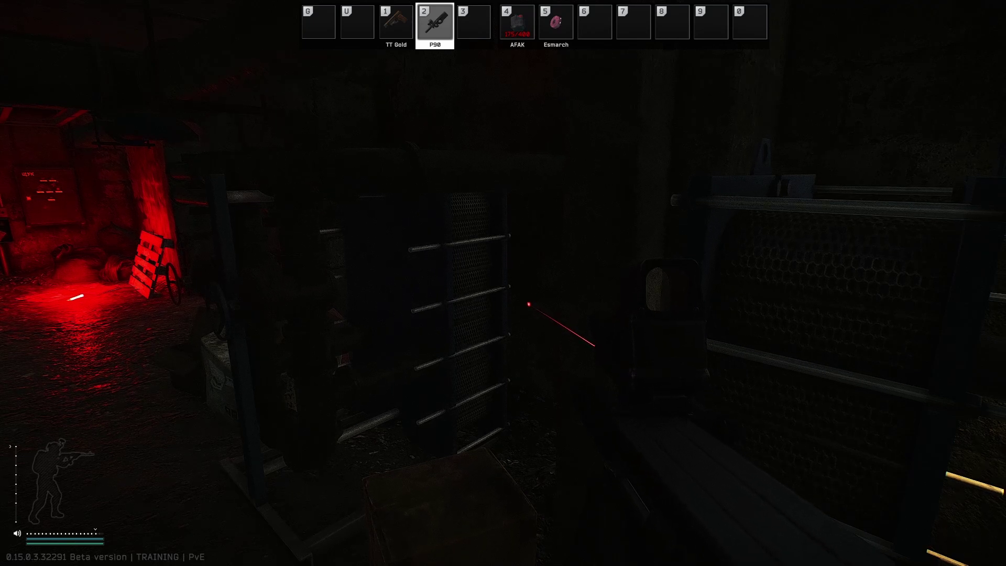
pyautogui.press('w')
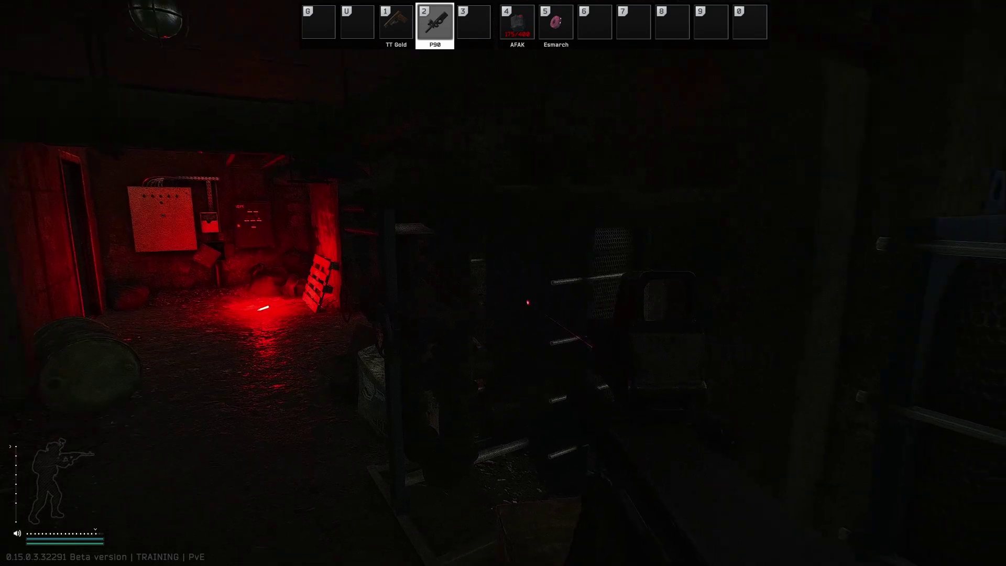
pyautogui.press('w')
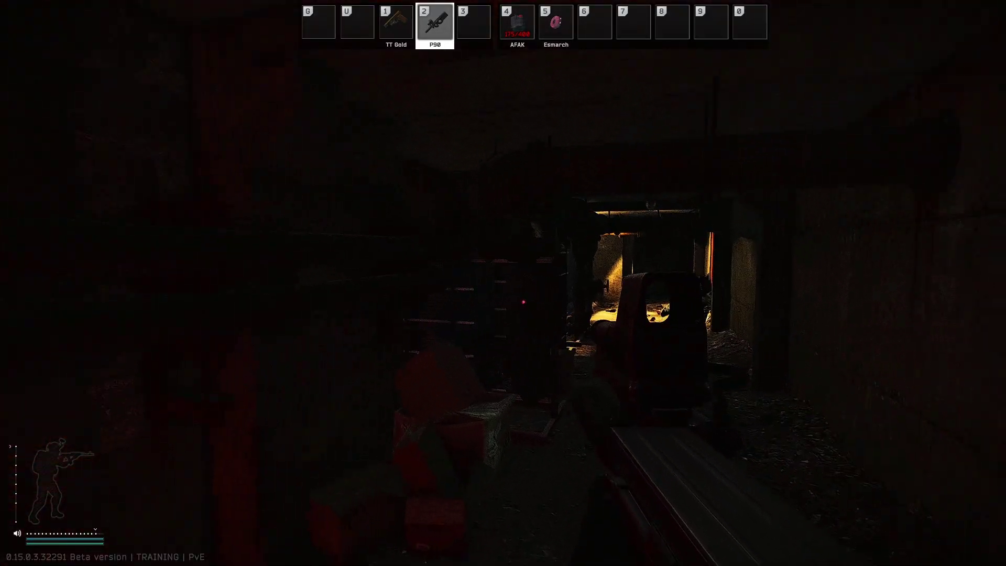
# Leave the red room, open the cage gate with F and pass through toward the stairs.
pyautogui.press('w')
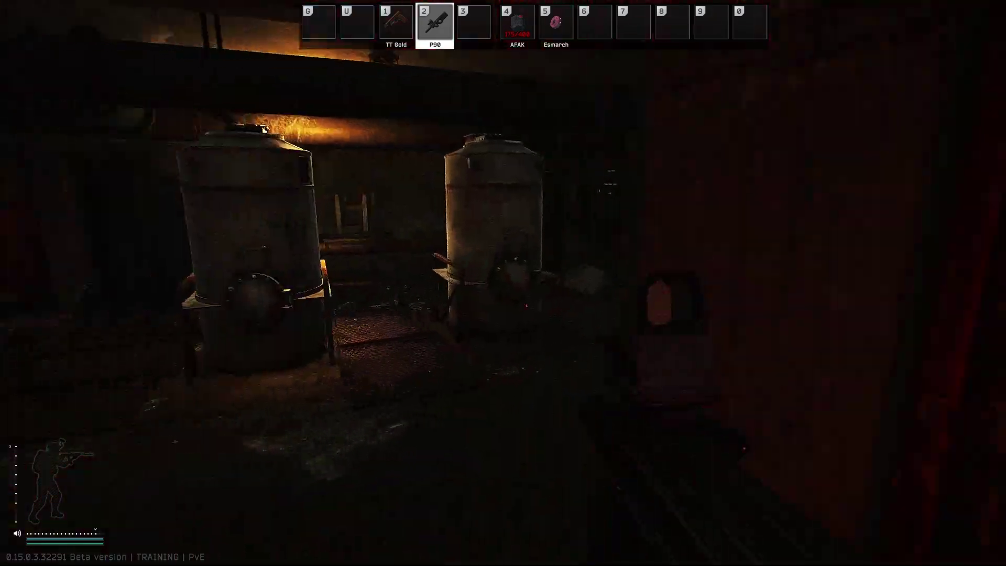
pyautogui.press('w')
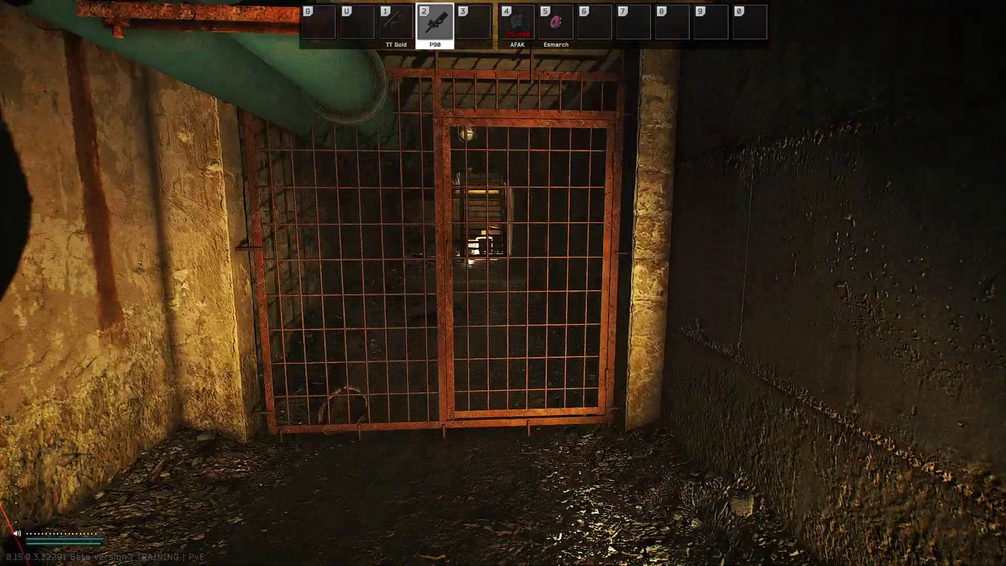
pyautogui.press('f')
pyautogui.press('w')
# Walk into the caged basement past the blue heater machines and down the hallway.
pyautogui.press('w')
pyautogui.press('w')
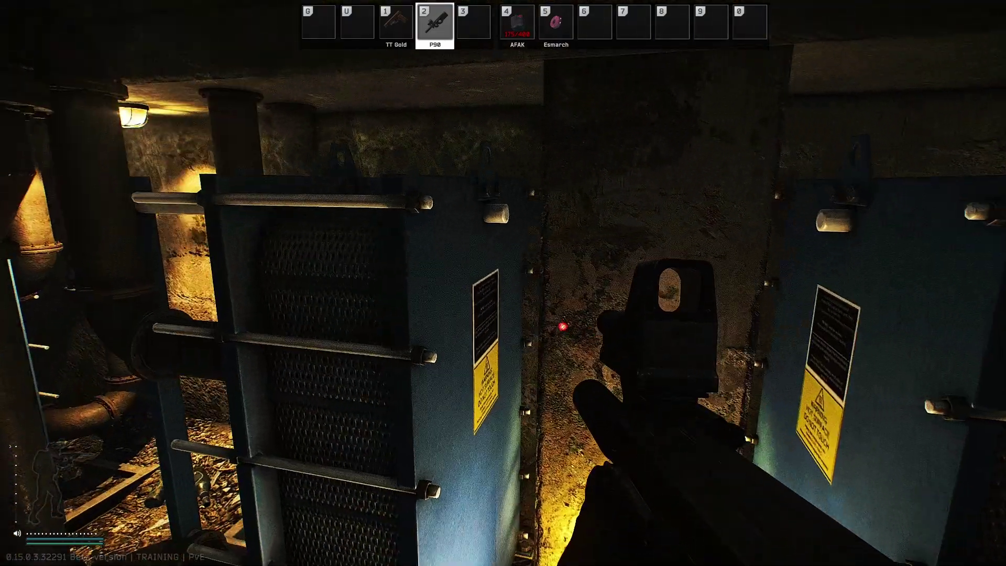
pyautogui.press('w')
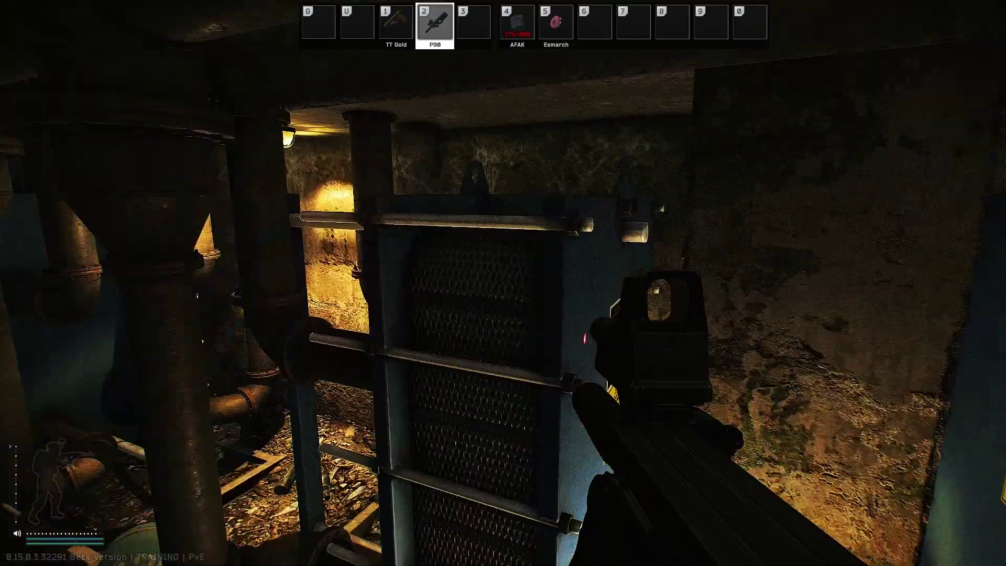
pyautogui.press('w')
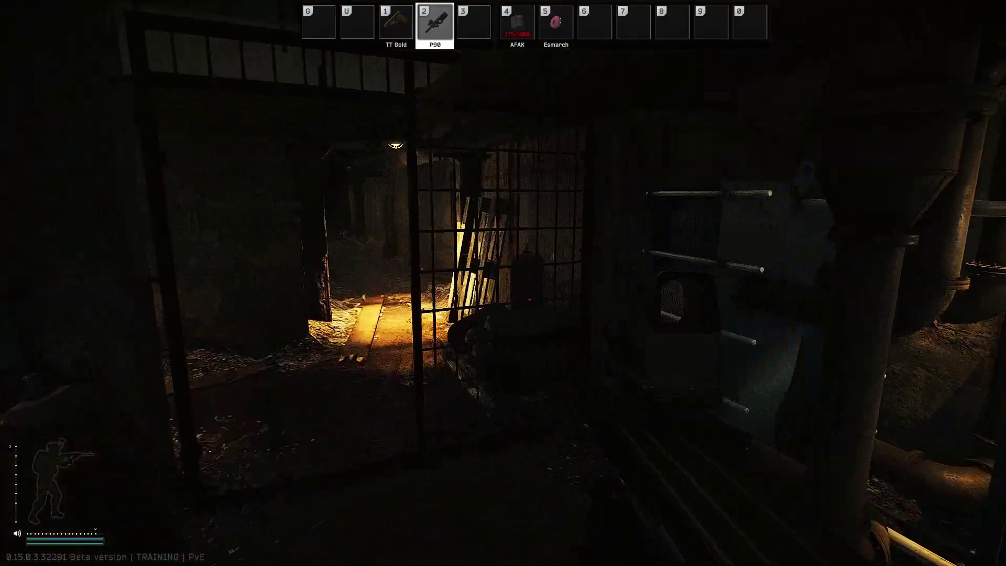
pyautogui.press('w')
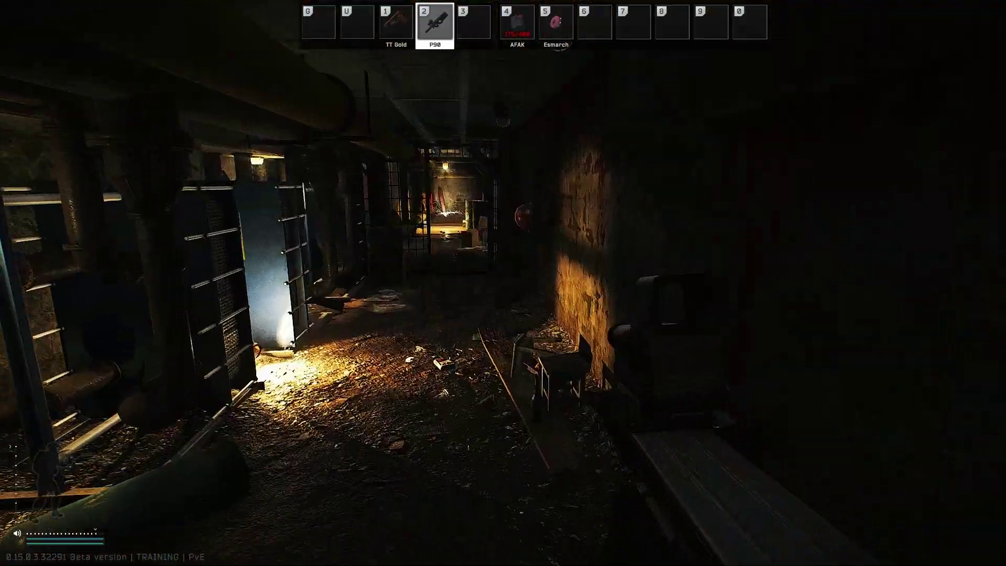
# Walk past the stairway and boxes to face the lit doorway beside the cage.
pyautogui.press('w')
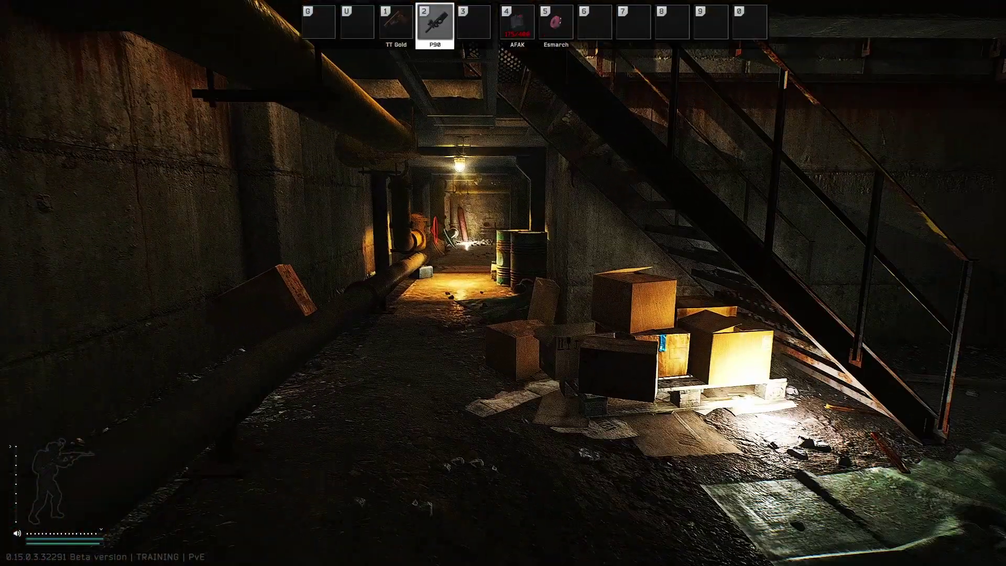
pyautogui.press('w')
pyautogui.press('w')
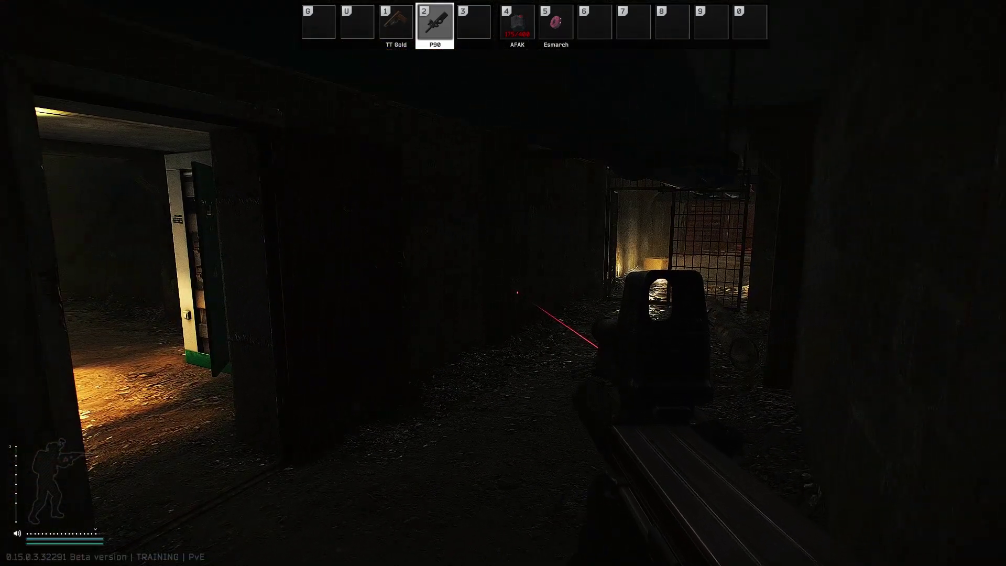
pyautogui.press('w')
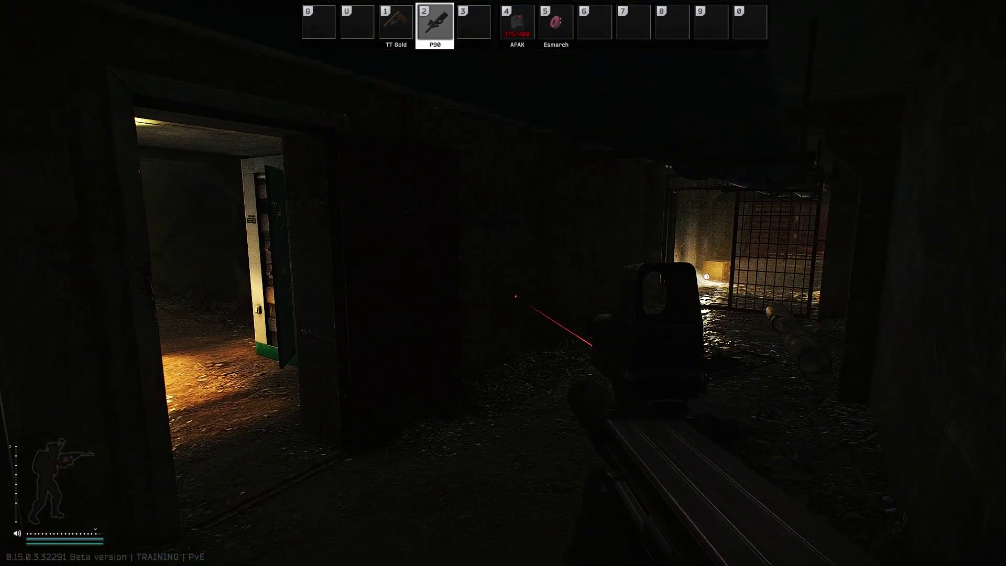